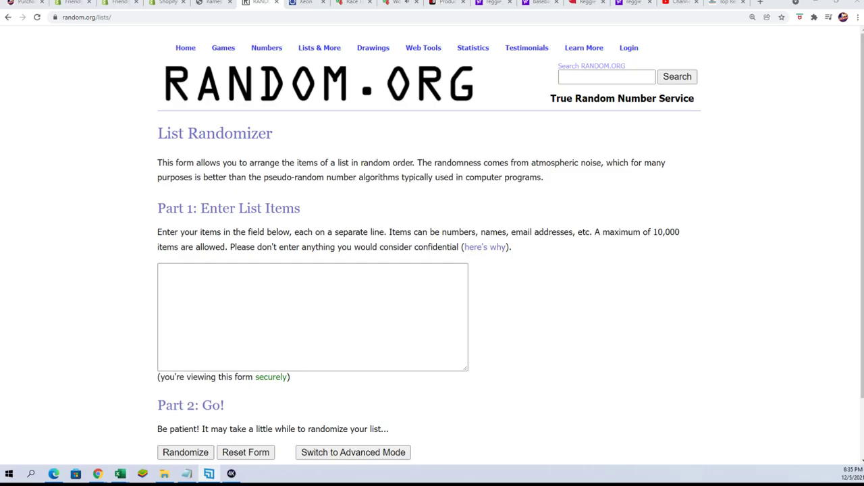
# - Bring up the Alpha NFL workbook and the Notepad list, and duplicate the whole block of owner names directly beneath itself in Notepad
pyautogui.click(120, 473)
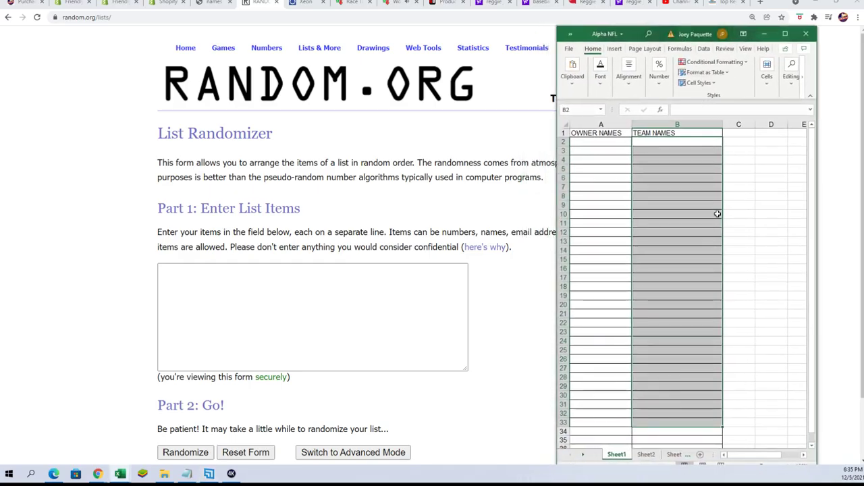
pyautogui.click(186, 473)
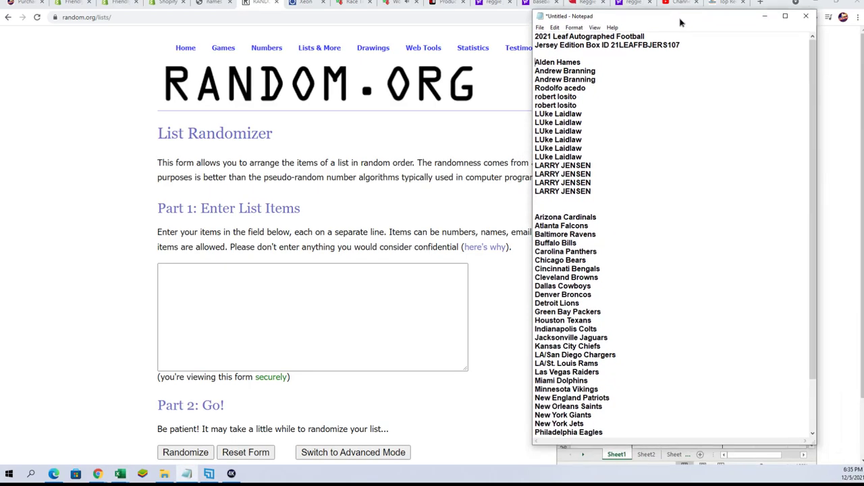
pyautogui.moveTo(593, 196)
pyautogui.mouseDown()
pyautogui.moveTo(531, 66)
pyautogui.moveTo(594, 196)
pyautogui.mouseUp()
pyautogui.click(542, 76)
pyautogui.rightClick(552, 170)
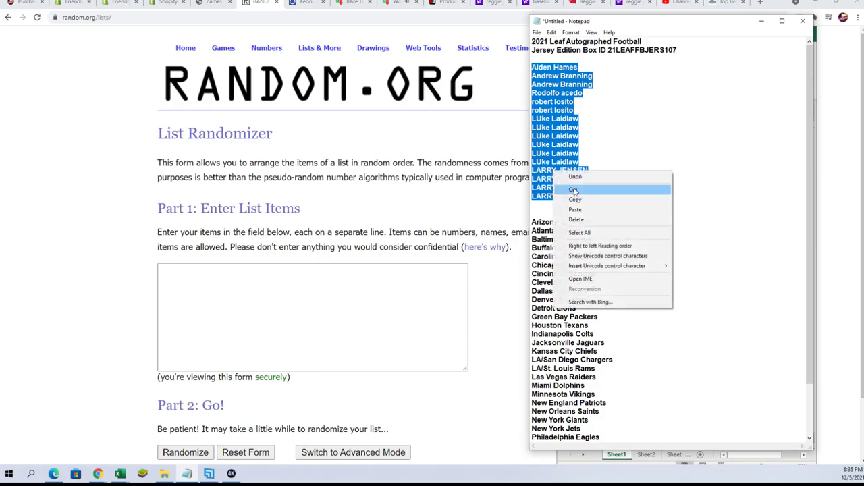
pyautogui.click(571, 199)
pyautogui.click(599, 201)
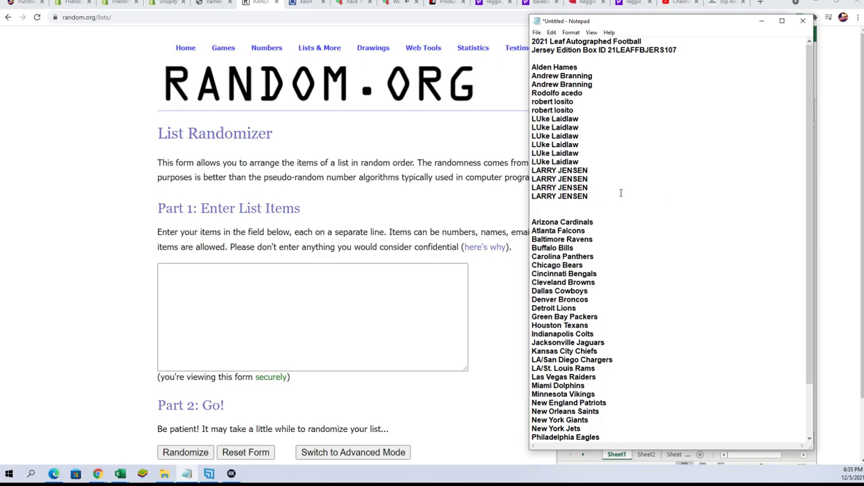
pyautogui.hotkey('ctrl', 'v')
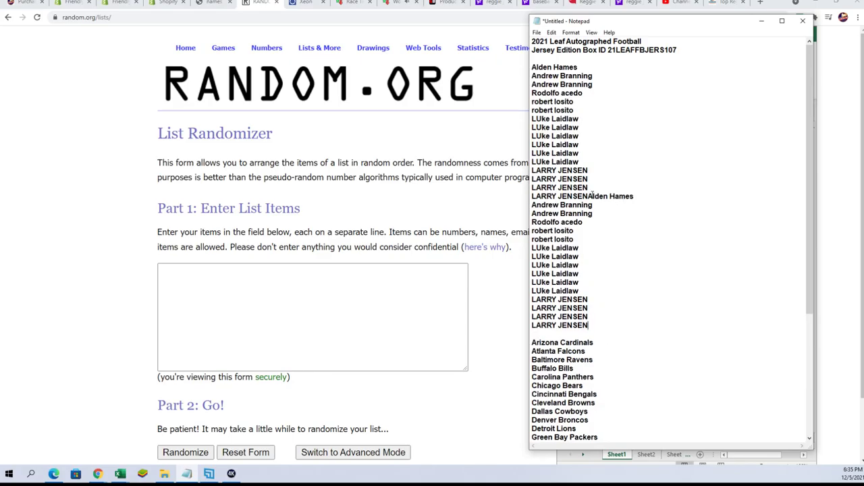
pyautogui.press('Return')
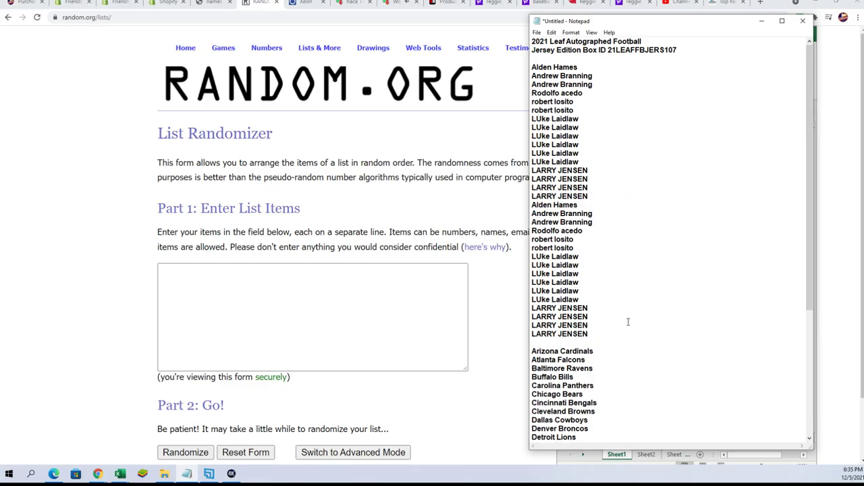
# - Copy the doubled block of owner names from Notepad into the empty items field of the List Randomizer
pyautogui.moveTo(591, 327); pyautogui.dragTo(532, 65)
pyautogui.rightClick(553, 87)
pyautogui.click(561, 114)
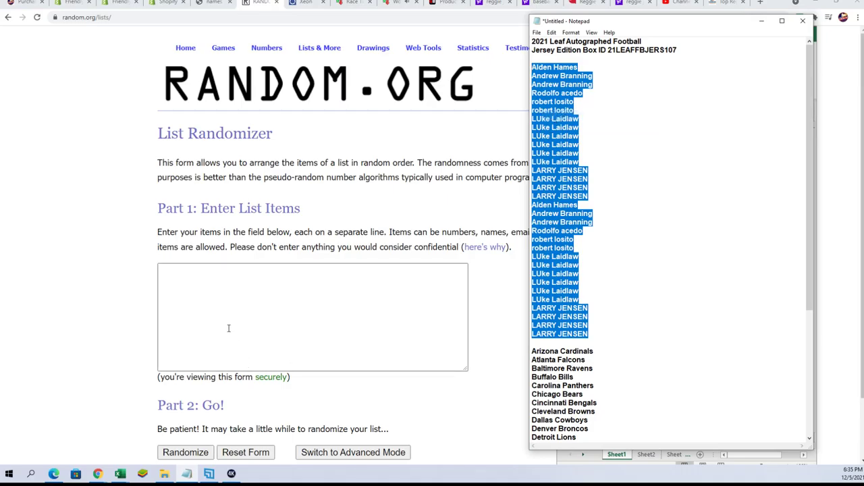
pyautogui.click(182, 278)
pyautogui.rightClick(181, 277)
pyautogui.click(203, 347)
# - Randomize the list of owner names seven times in total
pyautogui.scroll(-1, 203, 378)
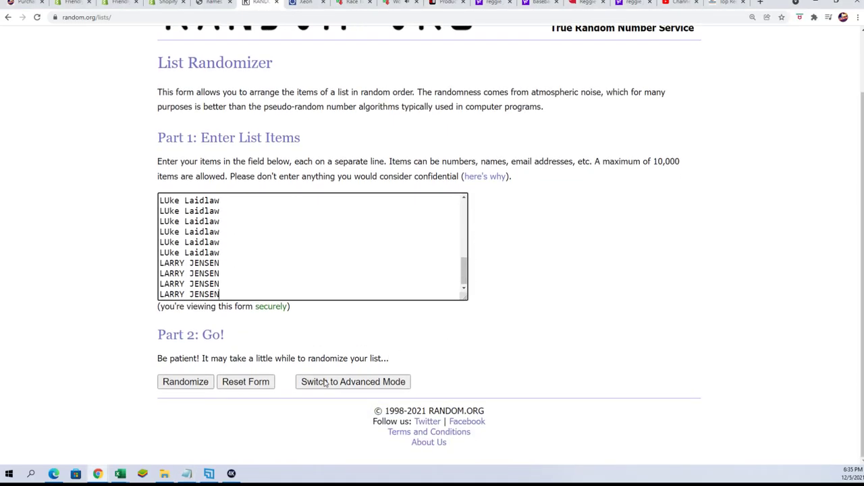
pyautogui.click(202, 384)
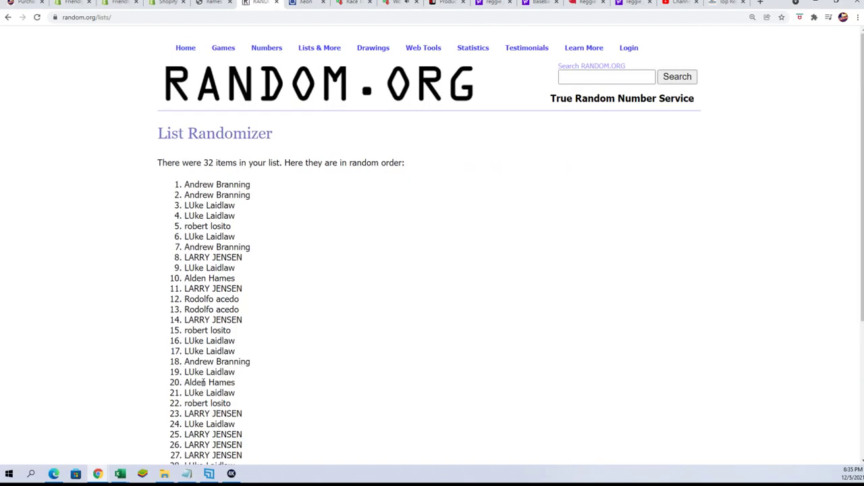
pyautogui.scroll(-3, 202, 385)
pyautogui.click(177, 383)
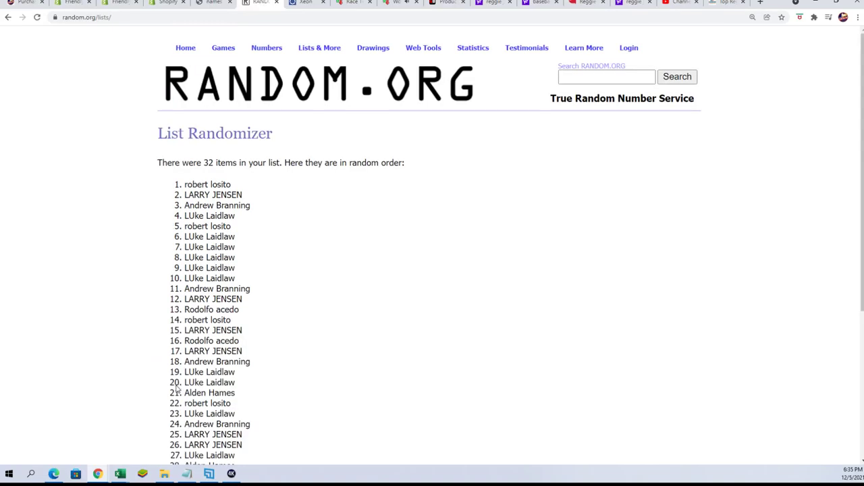
pyautogui.scroll(-3, 179, 382)
pyautogui.click(177, 382)
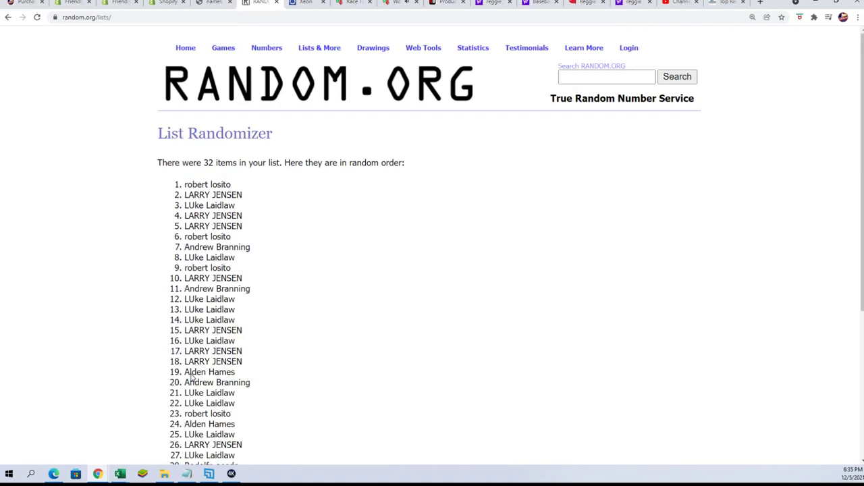
pyautogui.scroll(-3, 226, 365)
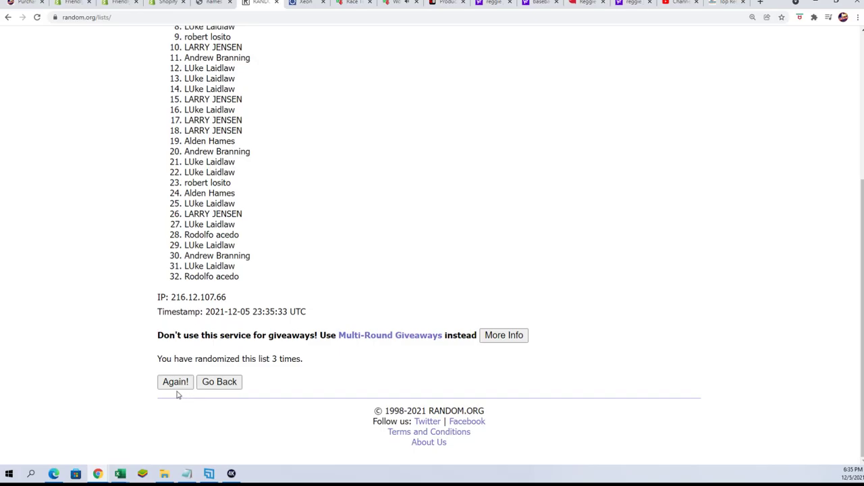
pyautogui.click(179, 384)
pyautogui.scroll(-5, 179, 378)
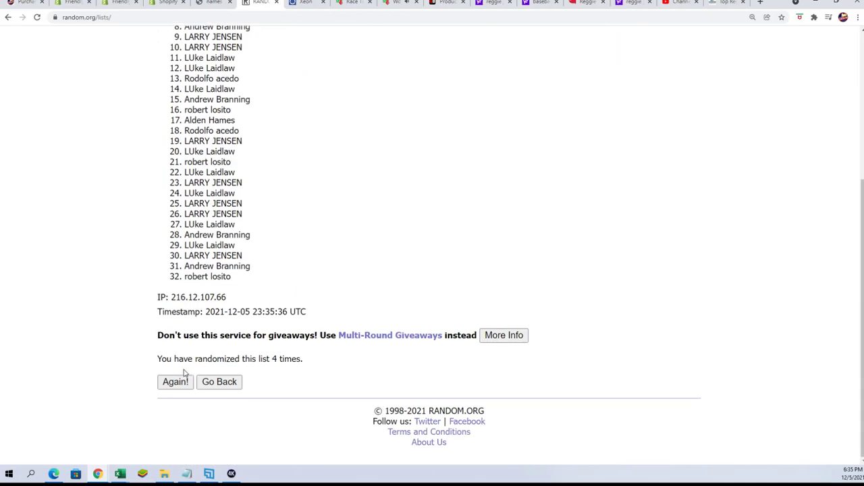
pyautogui.click(175, 382)
pyautogui.scroll(-5, 200, 343)
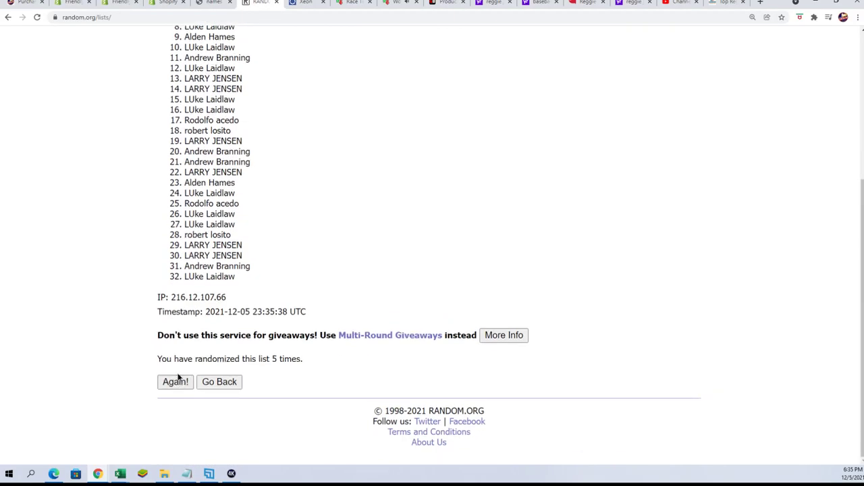
pyautogui.click(185, 382)
pyautogui.click(175, 383)
# - Copy all 32 owner names from the seventh randomized result
pyautogui.moveTo(185, 94); pyautogui.dragTo(238, 417)
pyautogui.rightClick(239, 417)
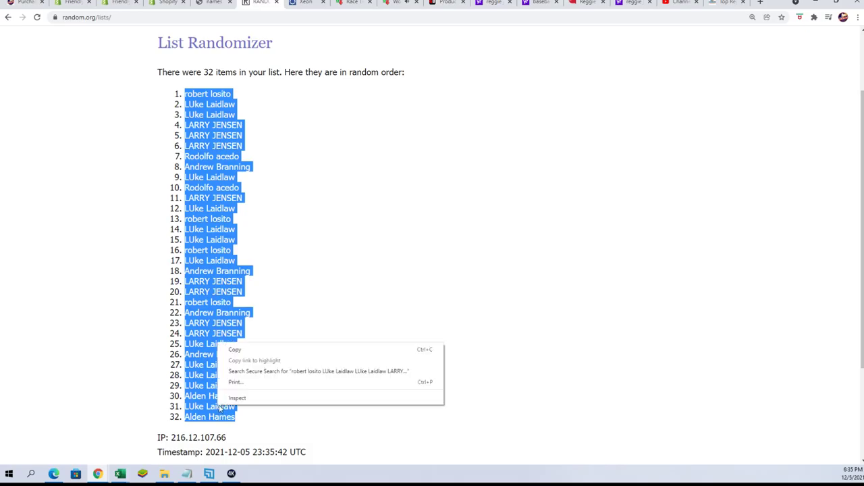
pyautogui.click(239, 353)
pyautogui.scroll(-2, 250, 409)
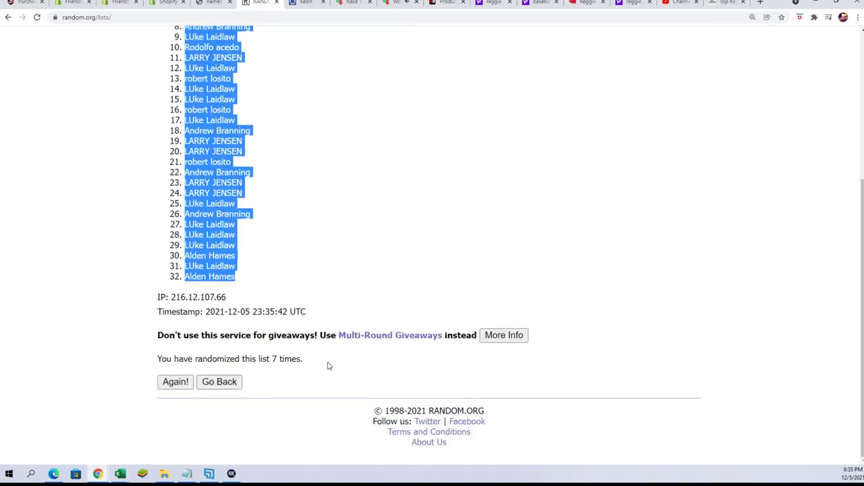
pyautogui.scroll(1, 329, 368)
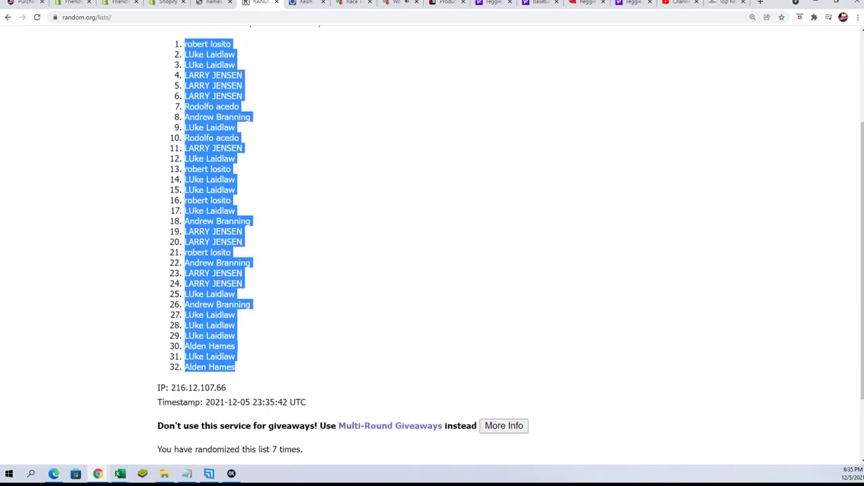
# - Switch to the Alpha NFL workbook and paste the names as unformatted text into the OWNER NAMES column, starting at A2
pyautogui.hotkey('alt', 'Tab')
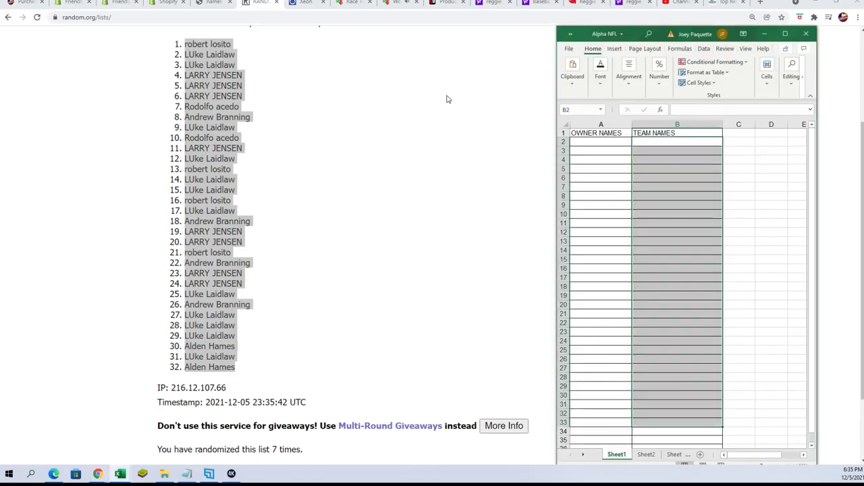
pyautogui.click(580, 140)
pyautogui.rightClick(580, 140)
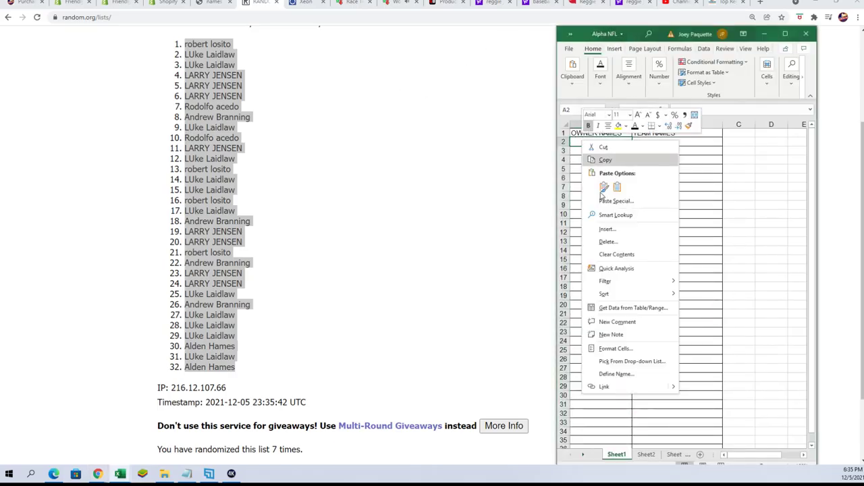
pyautogui.click(604, 201)
pyautogui.click(541, 151)
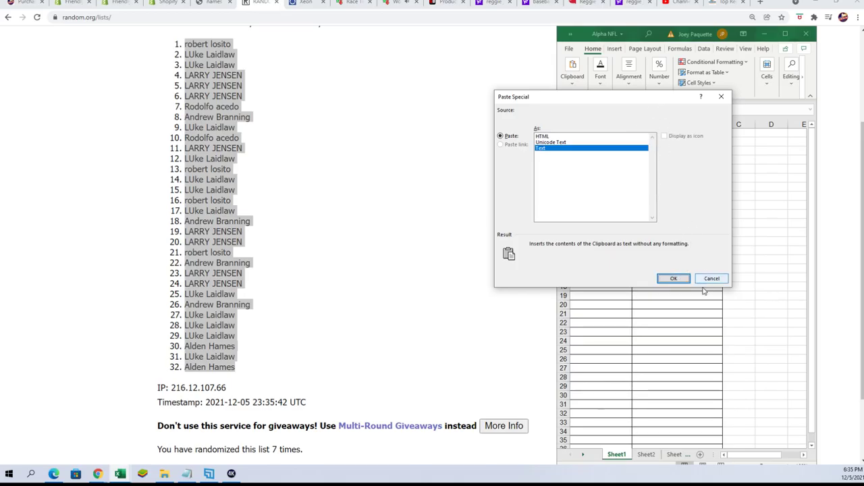
pyautogui.click(672, 279)
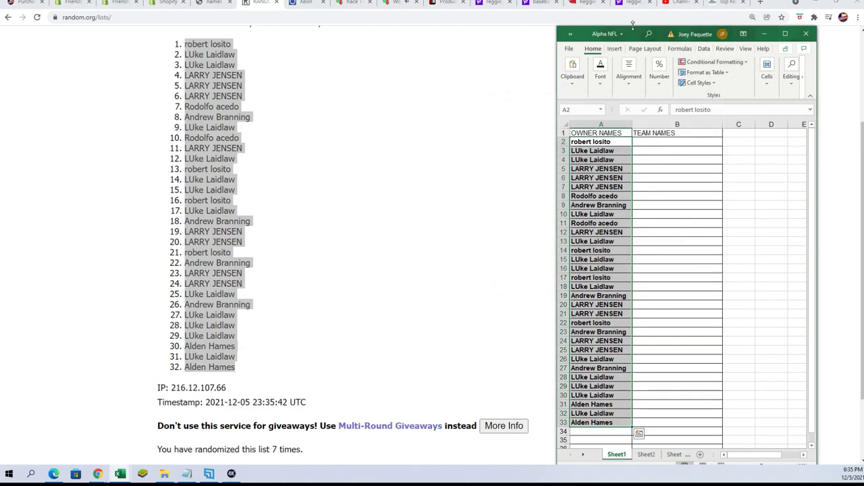
# - Extend the workbook window upward, set the sheet zoom to 110%, and select cell B2 under TEAM NAMES
pyautogui.moveTo(633, 27); pyautogui.dragTo(607, 0)
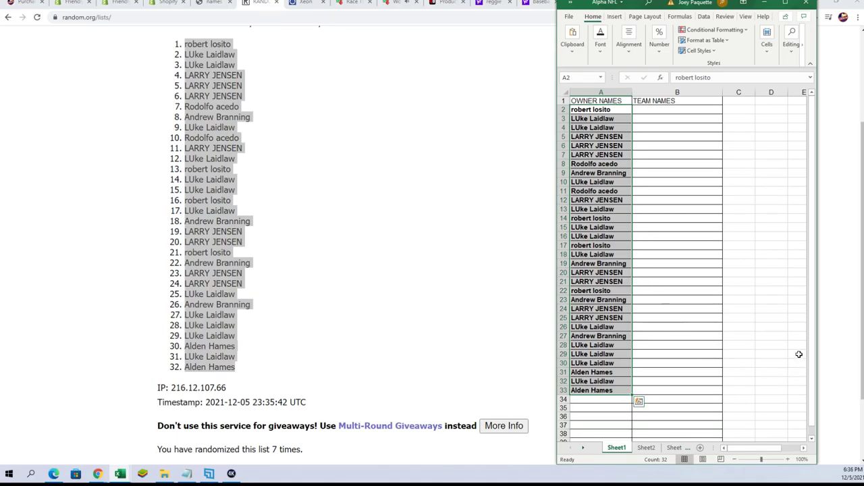
pyautogui.click(787, 459)
pyautogui.click(787, 459)
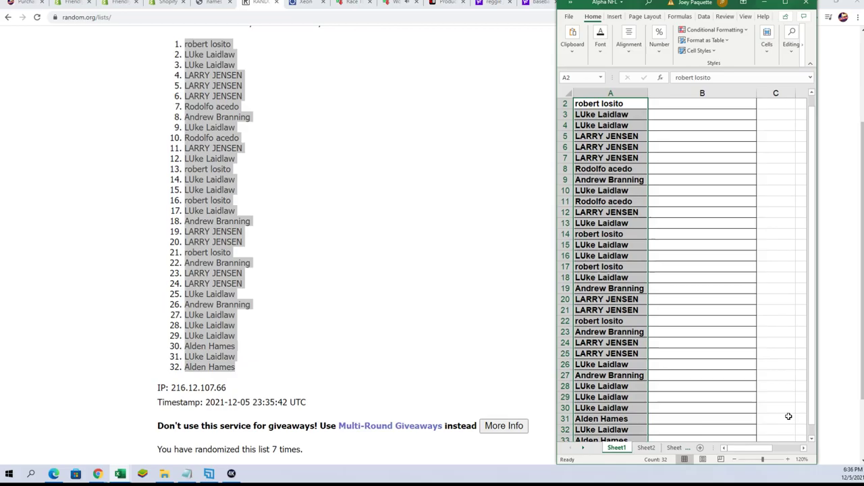
pyautogui.click(734, 459)
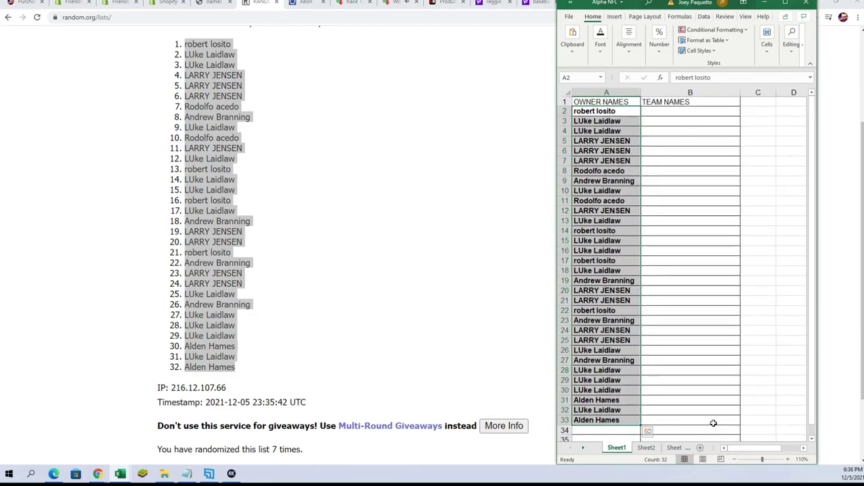
pyautogui.click(663, 109)
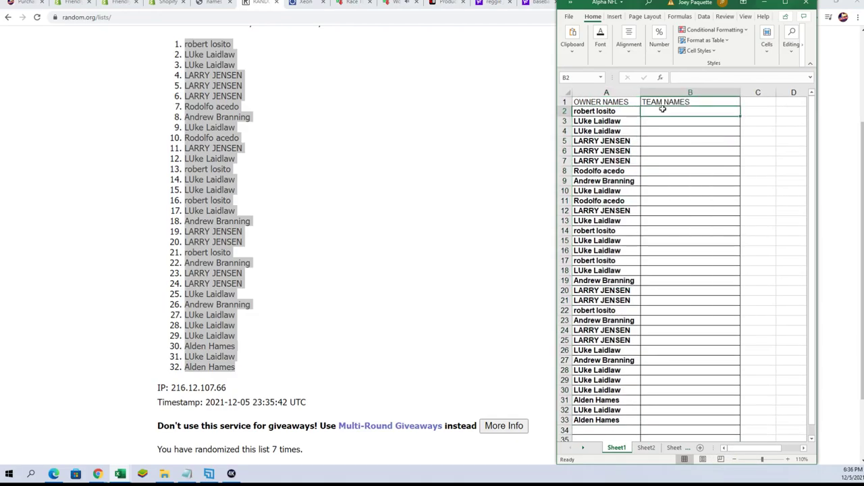
# - Reload an empty List Randomizer form and switch to the Notepad list, raising its window to the screen's upper edge
pyautogui.scroll(3, 352, 217)
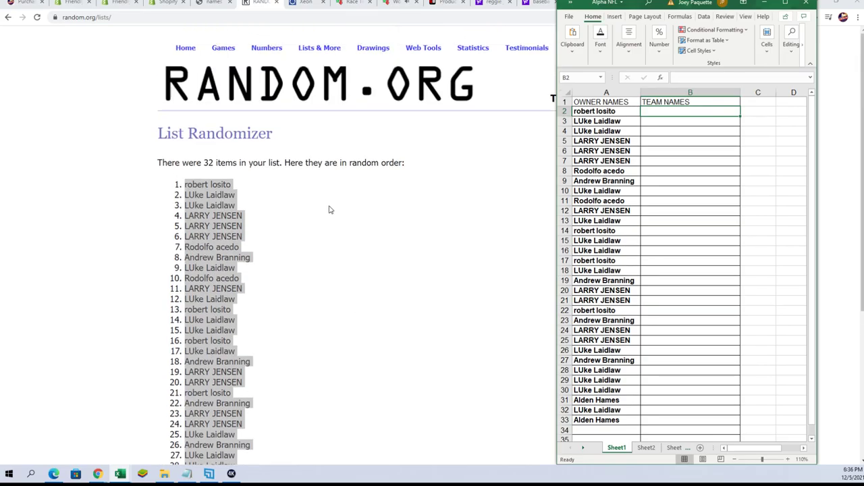
pyautogui.click(324, 62)
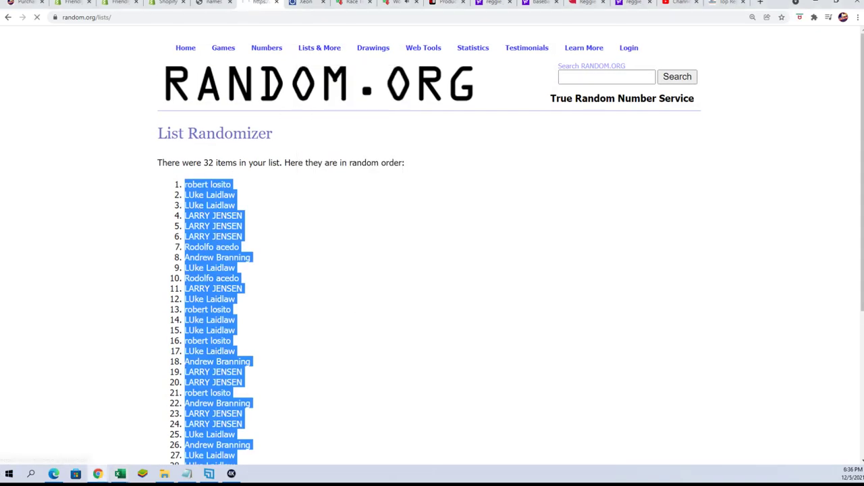
pyautogui.hotkey('alt', 'Tab')
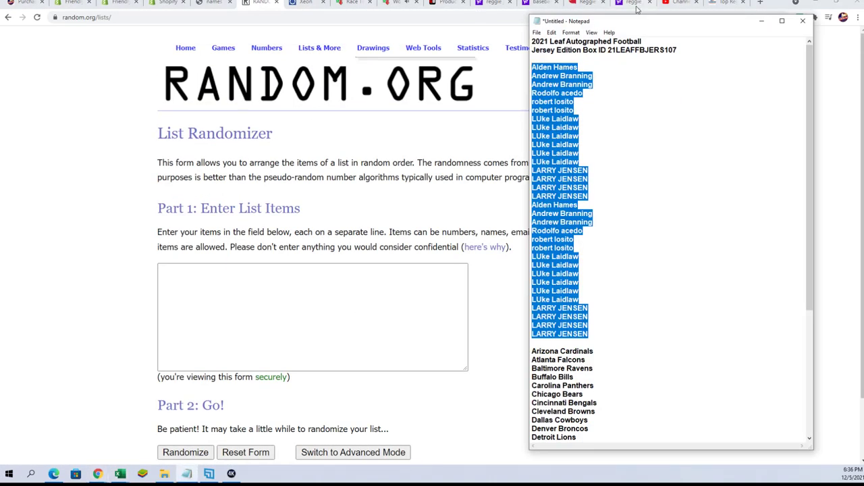
pyautogui.moveTo(638, 15); pyautogui.dragTo(638, 0)
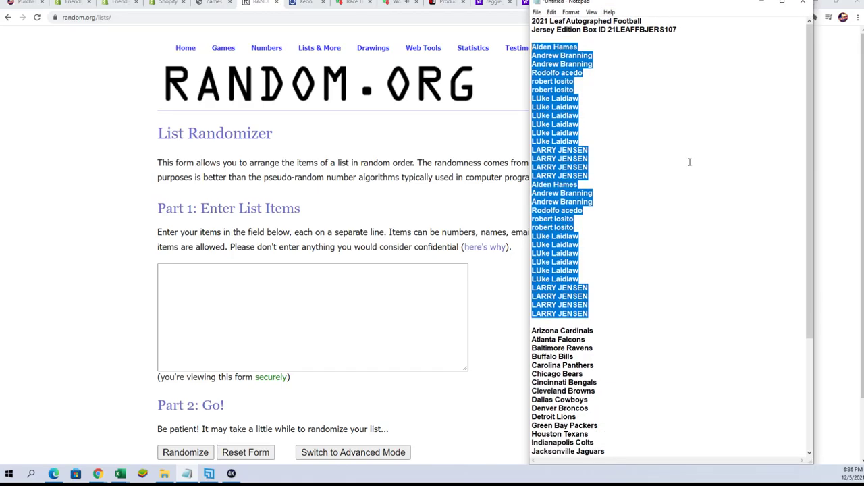
# - Copy the team names from Arizona Cardinals through Washington Redskins in Notepad and paste them into the List Randomizer's items field
pyautogui.moveTo(607, 444); pyautogui.dragTo(531, 177)
pyautogui.rightClick(585, 177)
pyautogui.click(585, 235)
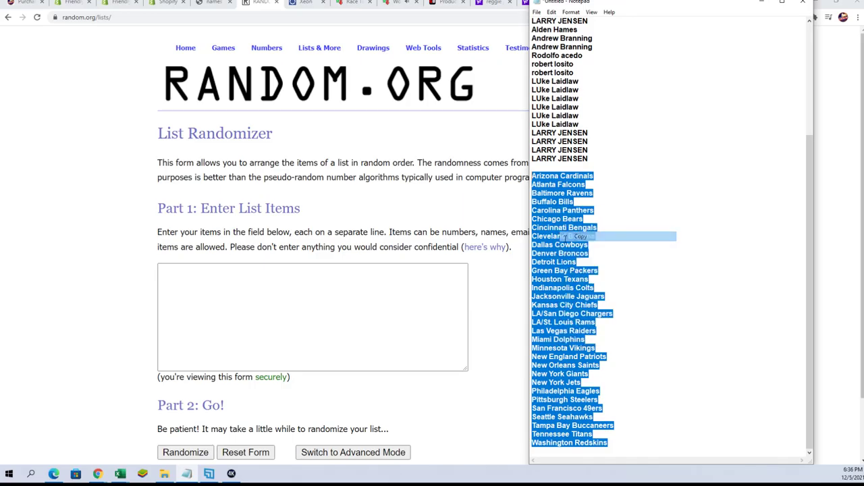
pyautogui.click(192, 276)
pyautogui.rightClick(193, 276)
pyautogui.click(212, 345)
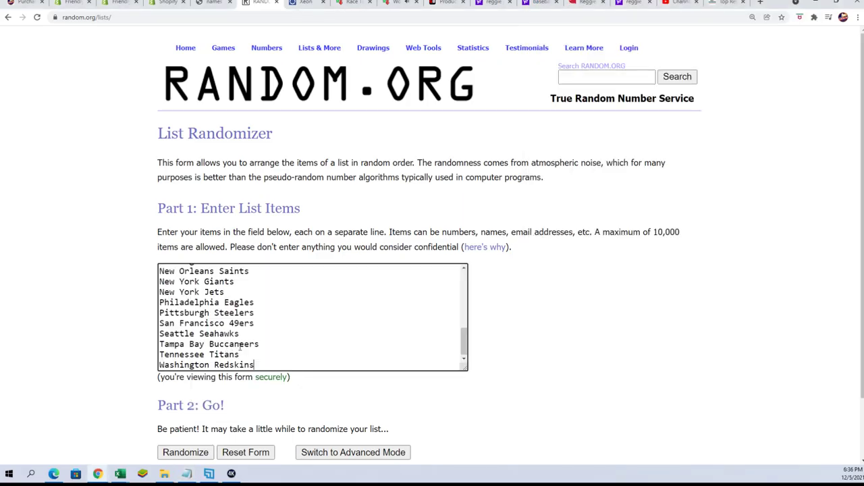
# - Randomize the list of team names seven times in the List Randomizer
pyautogui.scroll(-1, 292, 378)
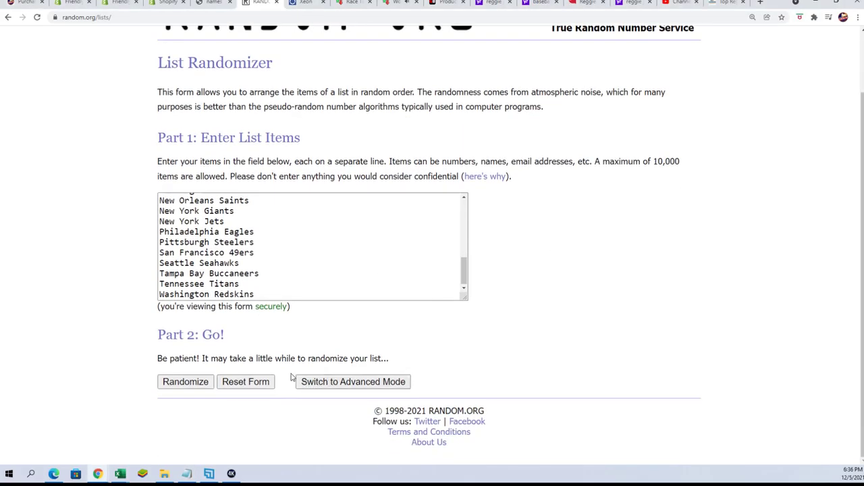
pyautogui.click(201, 383)
pyautogui.click(173, 382)
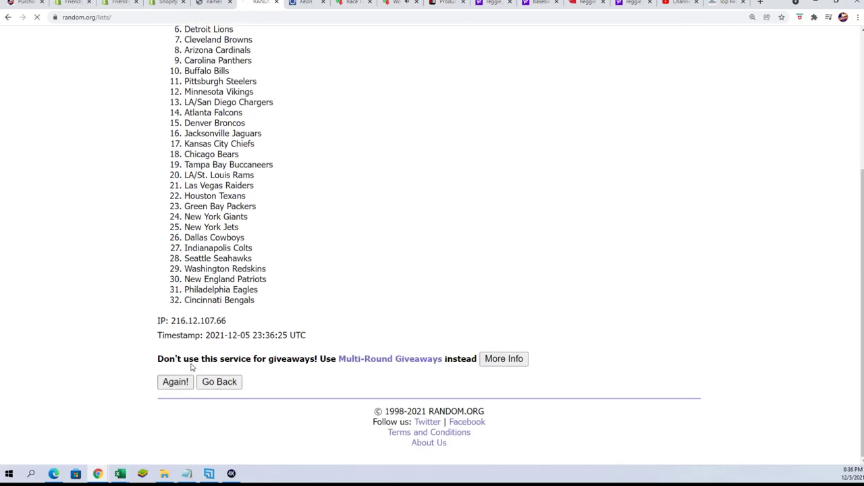
pyautogui.click(174, 380)
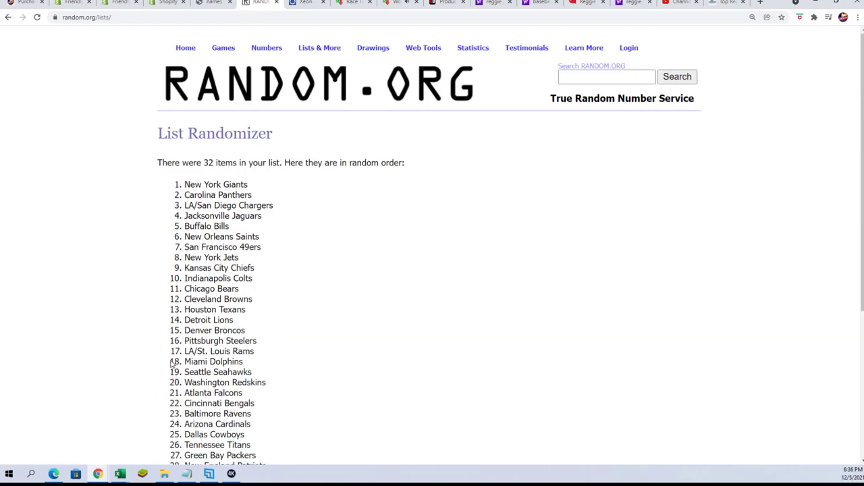
pyautogui.click(159, 383)
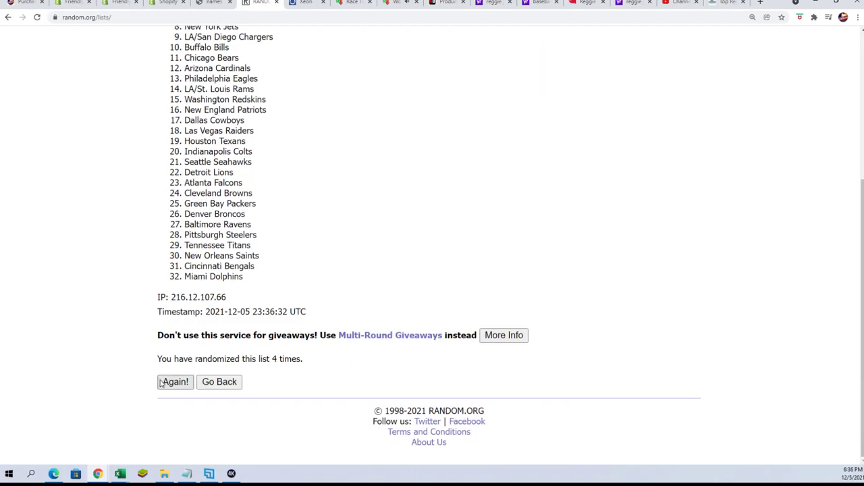
pyautogui.click(160, 382)
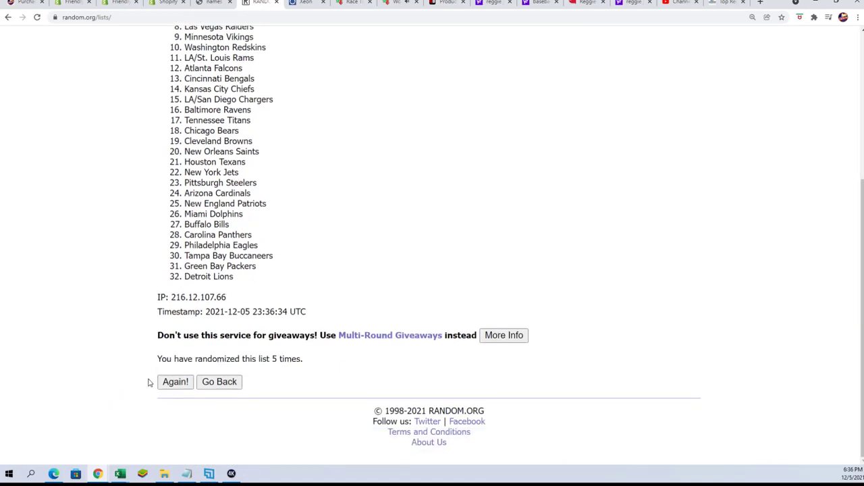
pyautogui.click(172, 382)
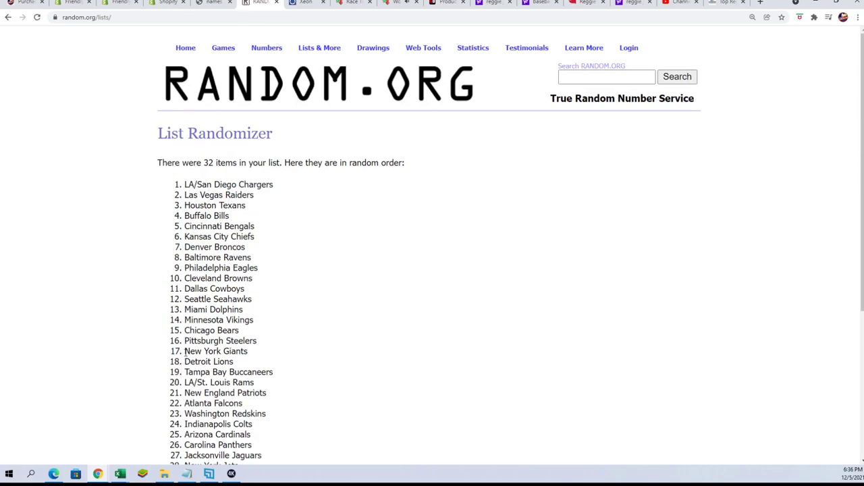
pyautogui.scroll(-5, 185, 351)
pyautogui.click(170, 383)
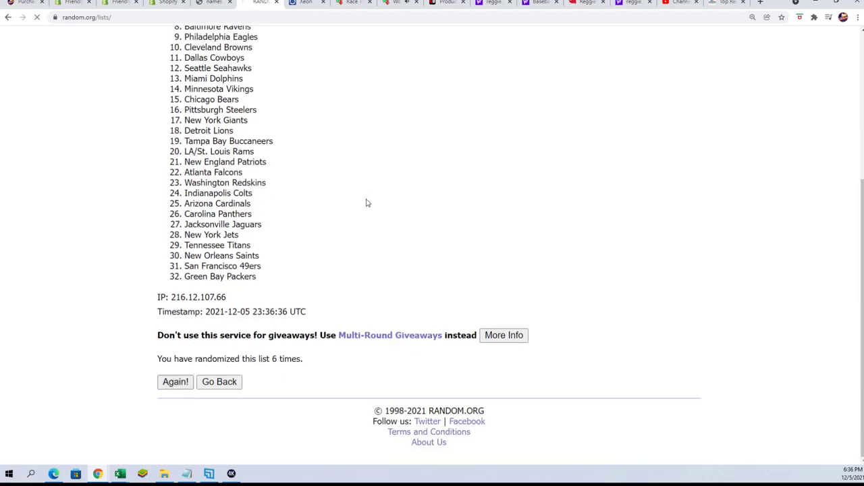
# - Copy the full shuffled team list from Pittsburgh Steelers through Atlanta Falcons
pyautogui.moveTo(184, 138); pyautogui.dragTo(248, 331)
pyautogui.scroll(-1, 243, 202)
pyautogui.scroll(-1, 247, 303)
pyautogui.rightClick(230, 311)
pyautogui.click(235, 318)
pyautogui.scroll(-1, 317, 338)
pyautogui.scroll(4, 340, 332)
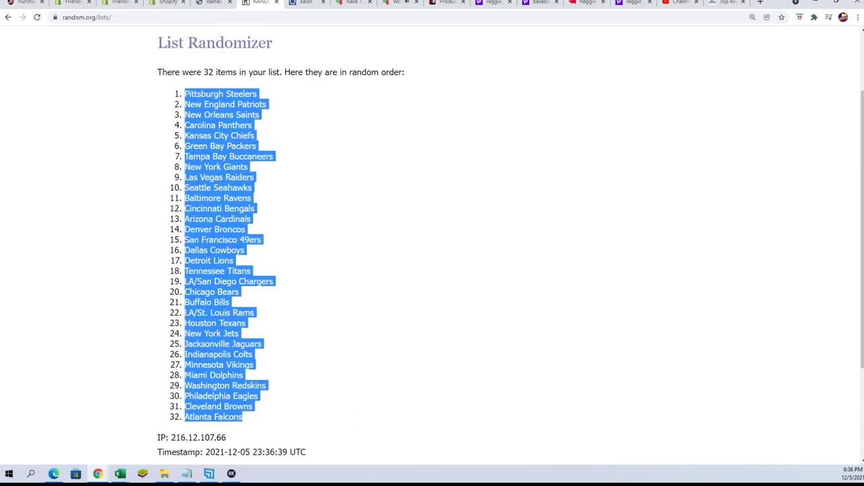
# - Switch to the Alpha NFL workbook, paste the teams as plain text into TEAM NAMES starting at B2, and maximize the workbook window
pyautogui.hotkey('alt', 'Tab')
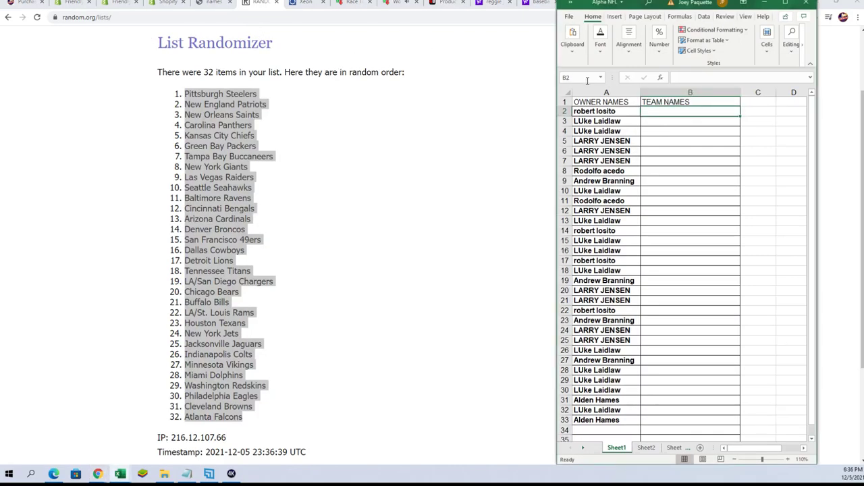
pyautogui.rightClick(647, 112)
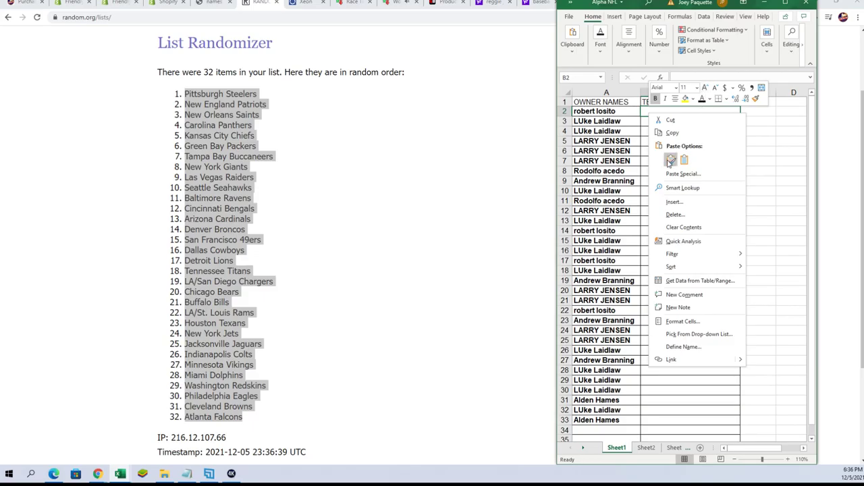
pyautogui.click(674, 174)
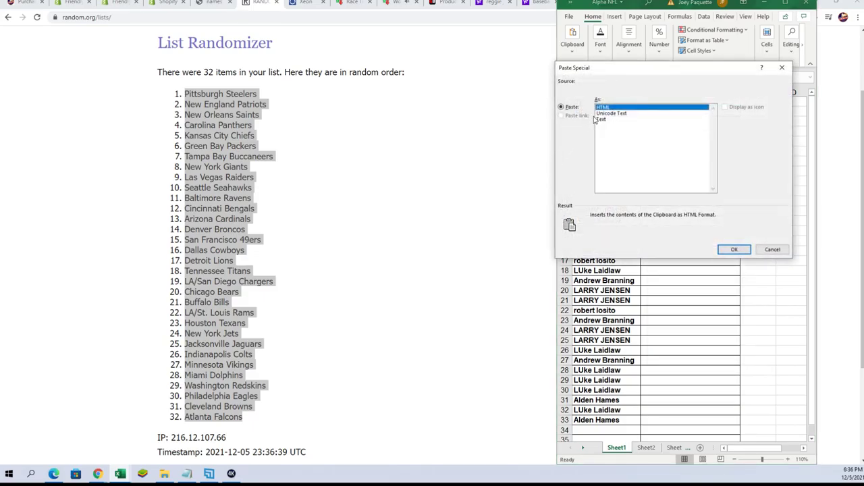
pyautogui.click(601, 118)
pyautogui.click(734, 249)
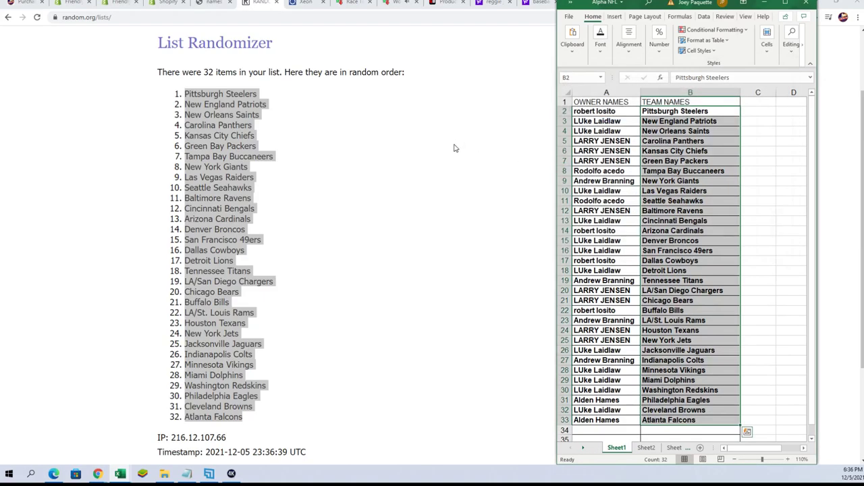
pyautogui.click(786, 4)
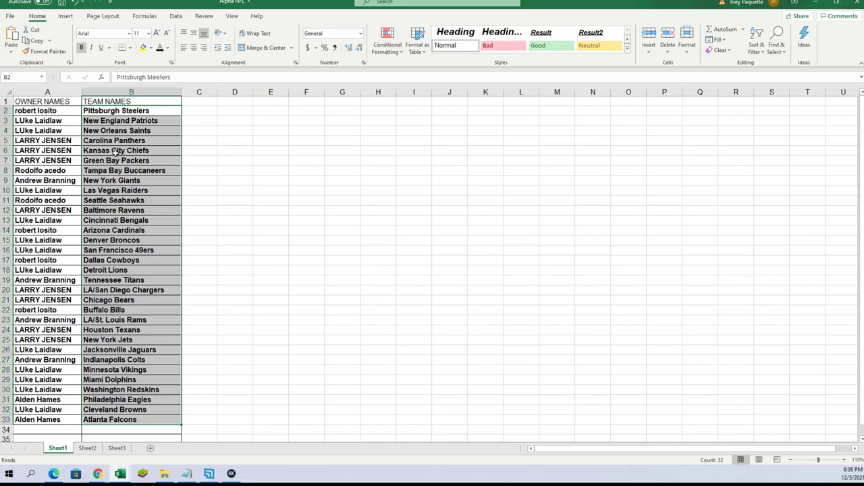